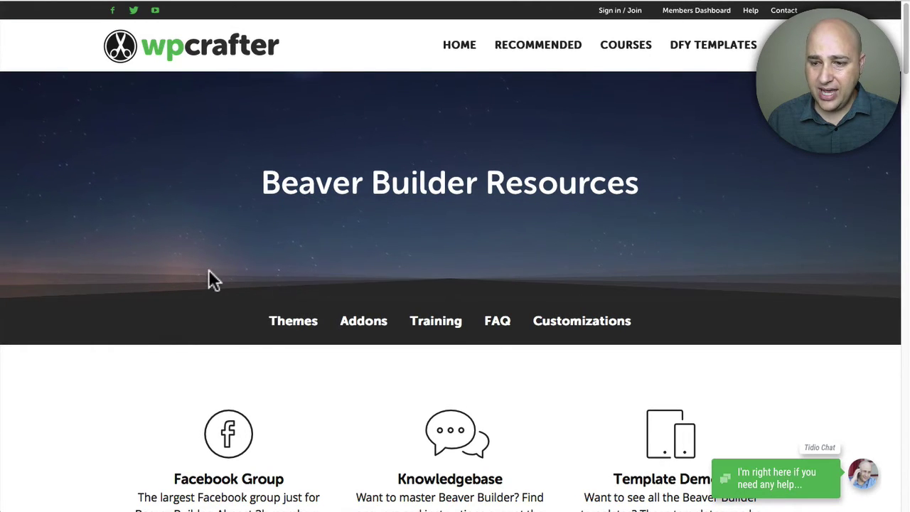
# Step: Go to the Addons section of the Beaver Builder Resources page and examine the add-on comparison table
pyautogui.click(361, 323)
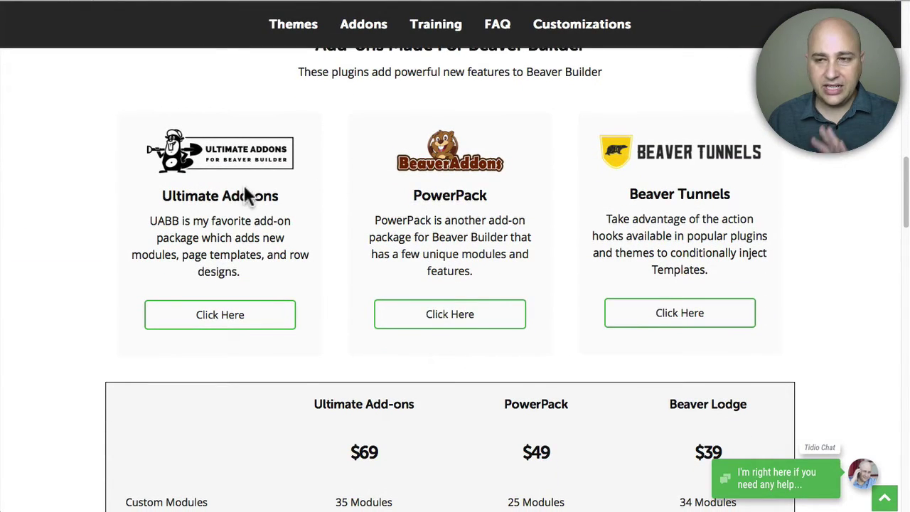
pyautogui.scroll(-3, 333, 279)
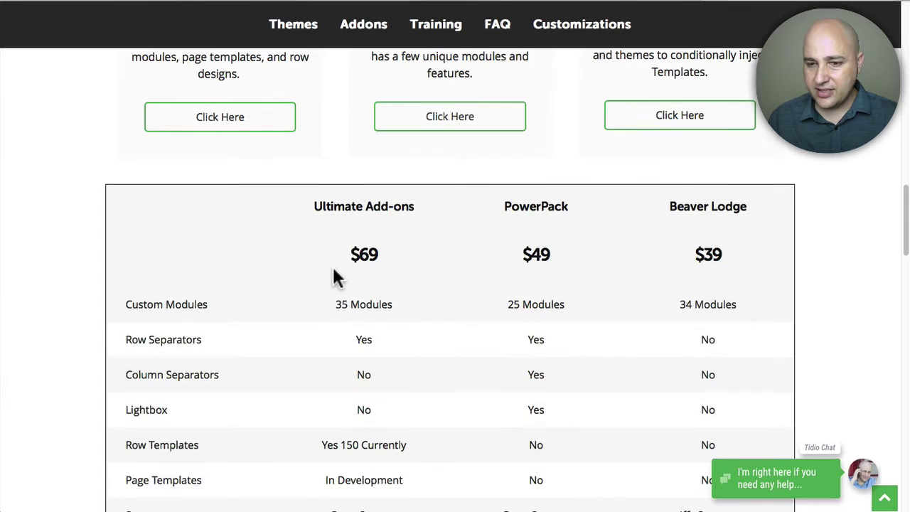
pyautogui.scroll(-5, 331, 270)
pyautogui.scroll(2, 329, 273)
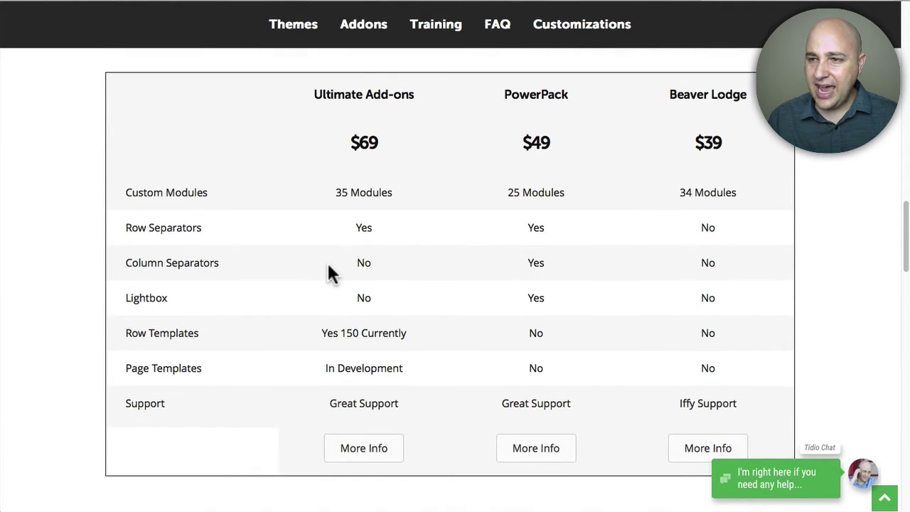
pyautogui.scroll(-1, 328, 273)
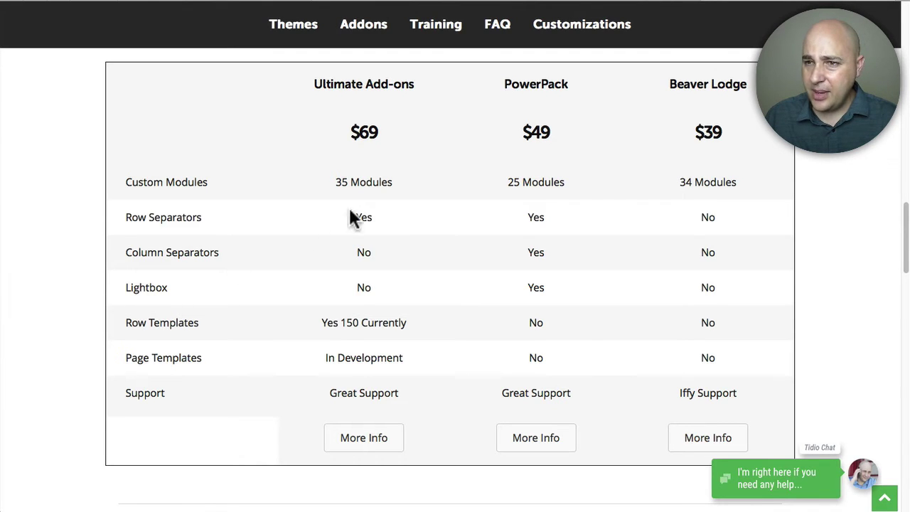
# Step: Switch to the BeaverAddons PowerPack site and examine the Gravity Forms, Contact Form 7 and Dot Navigation custom modules
pyautogui.click(571, 7)
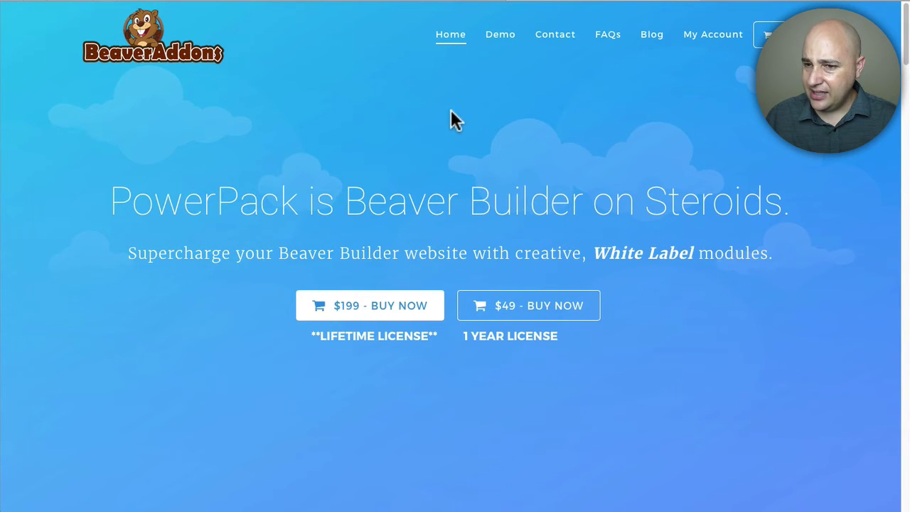
pyautogui.scroll(-10, 448, 128)
pyautogui.scroll(-2, 84, 114)
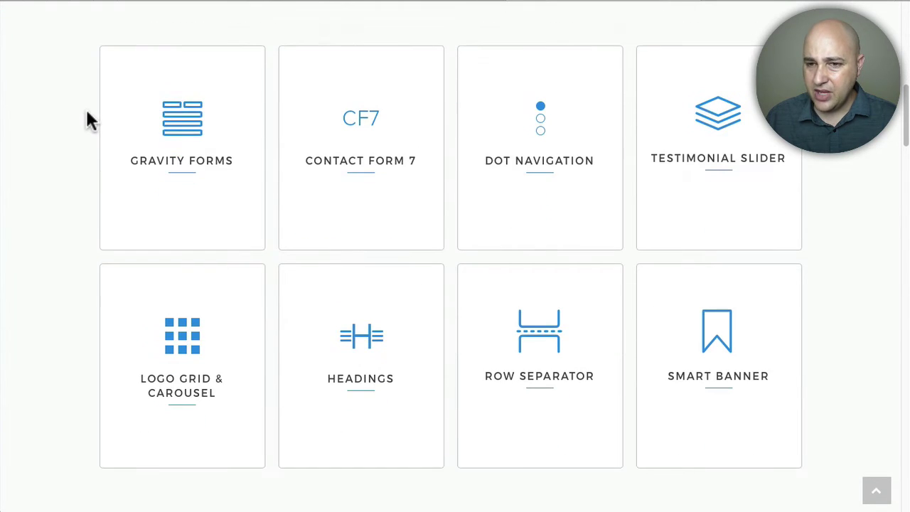
pyautogui.scroll(1, 86, 111)
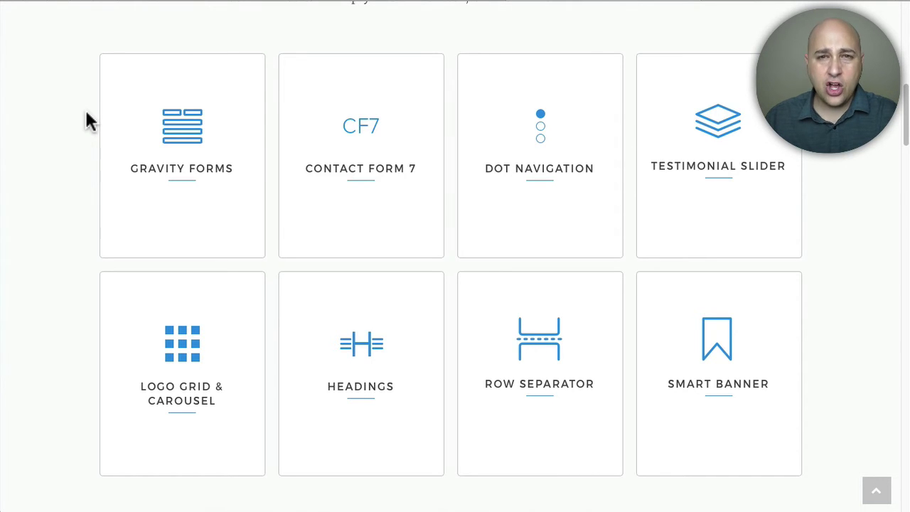
pyautogui.moveTo(206, 142)
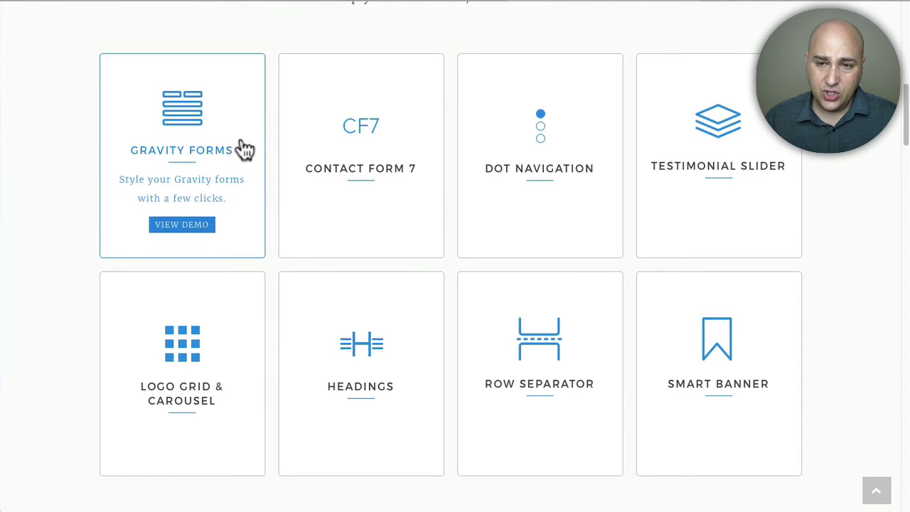
pyautogui.moveTo(355, 128)
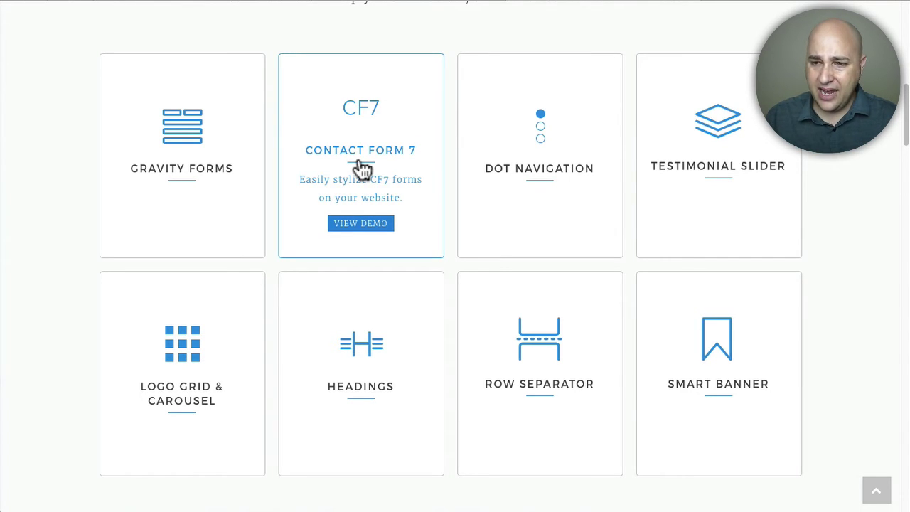
pyautogui.moveTo(563, 191)
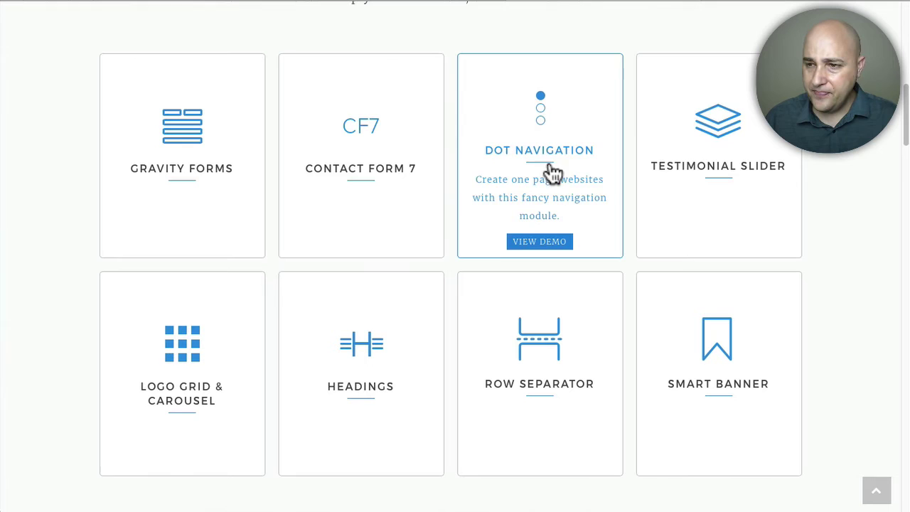
# Step: Review the PowerPack modules from Logo Grid & Carousel through Row Separator and Smart Banner to Column Separator
pyautogui.scroll(-2, 544, 132)
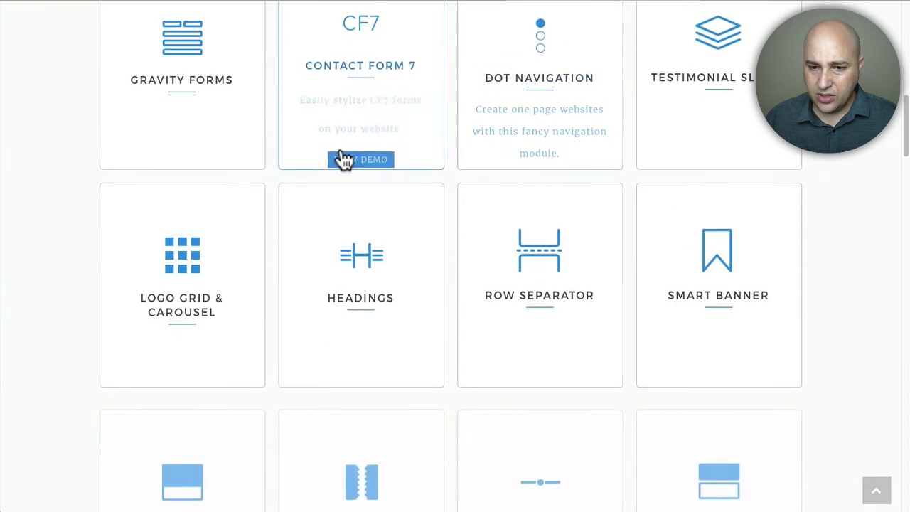
pyautogui.scroll(-2, 343, 160)
pyautogui.scroll(-2, 49, 188)
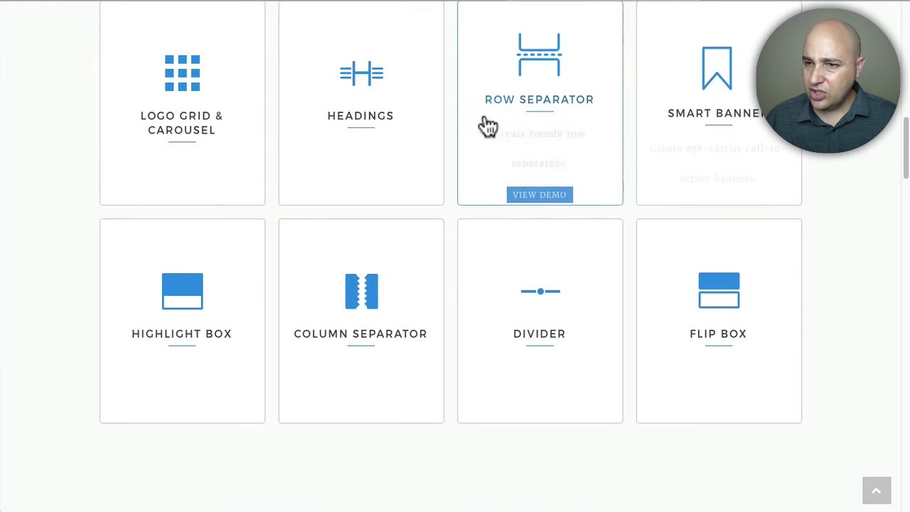
pyautogui.scroll(1, 523, 142)
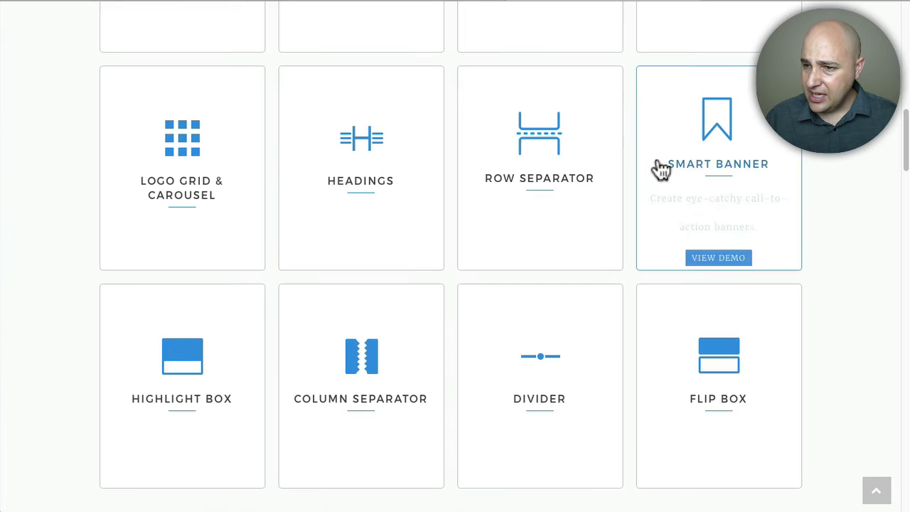
pyautogui.scroll(-1, 632, 171)
pyautogui.scroll(-2, 616, 181)
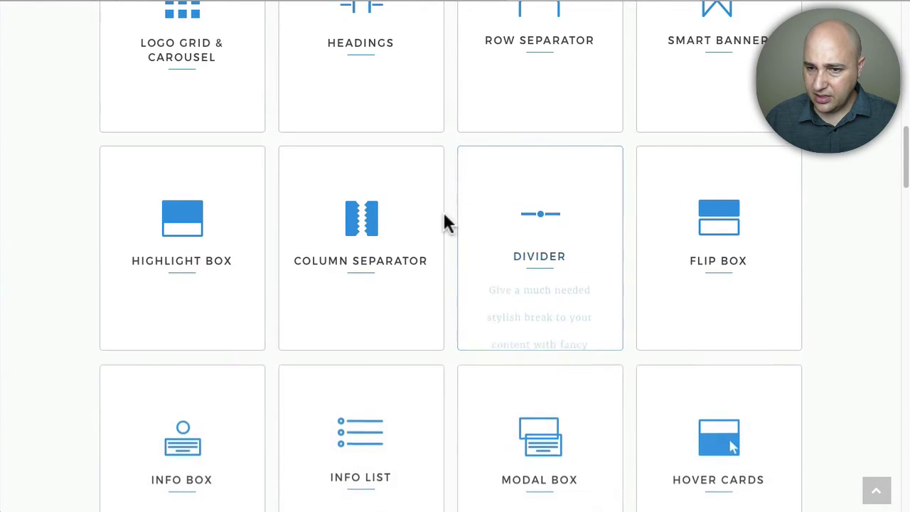
pyautogui.scroll(-1, 443, 219)
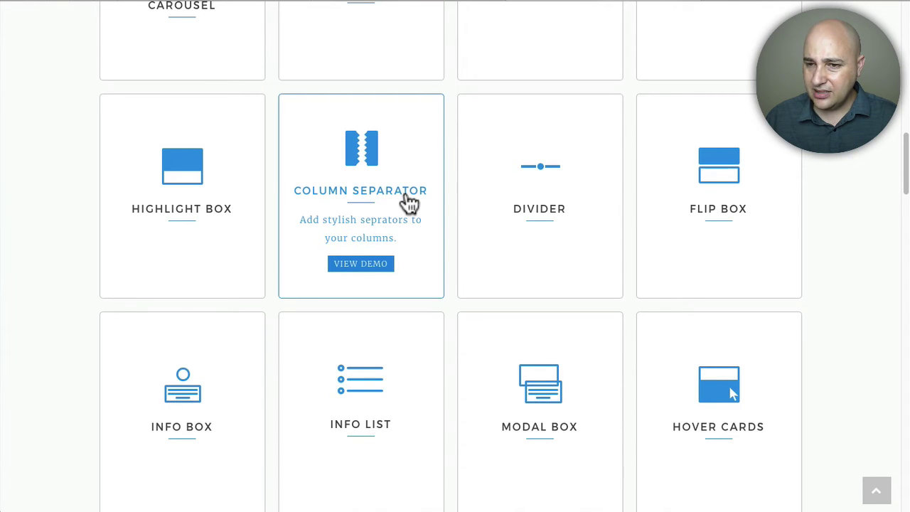
# Step: Review the remaining PowerPack modules, from Divider and Modal Box to Timeline, and return to the start of the page
pyautogui.scroll(-2, 463, 218)
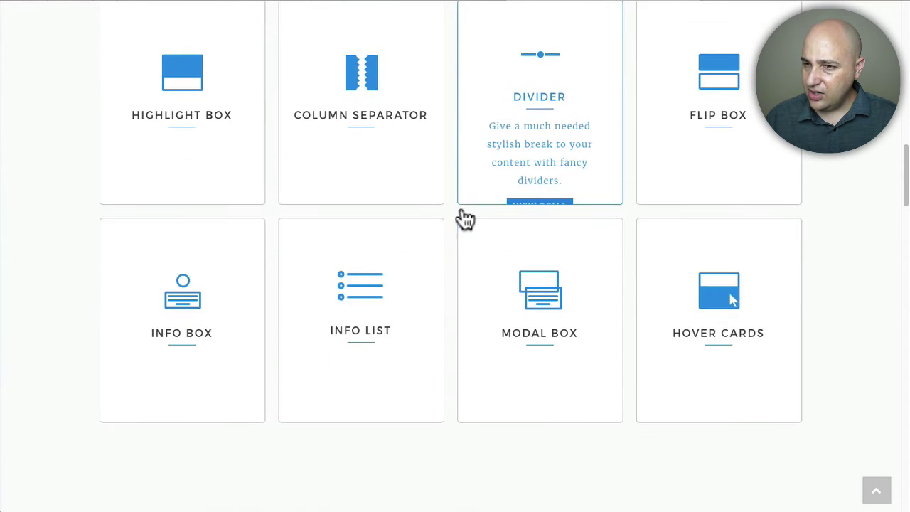
pyautogui.scroll(-1, 463, 218)
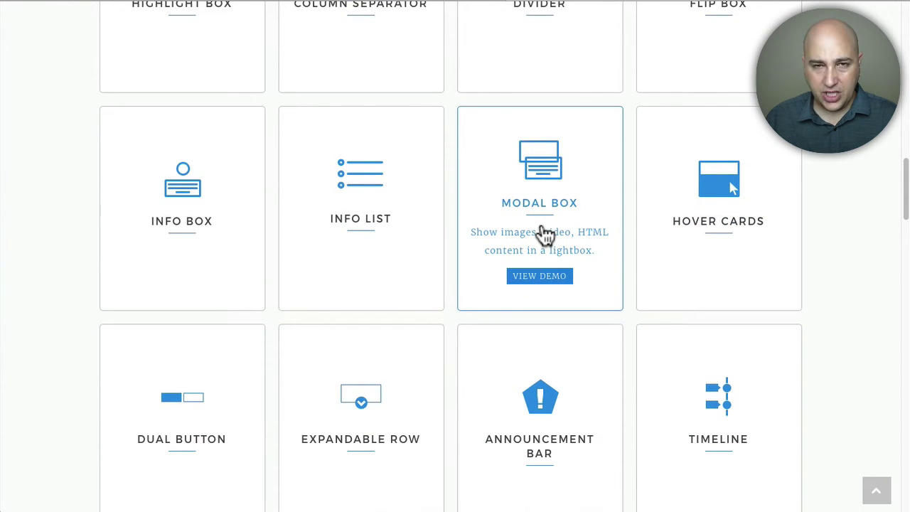
pyautogui.scroll(-2, 544, 235)
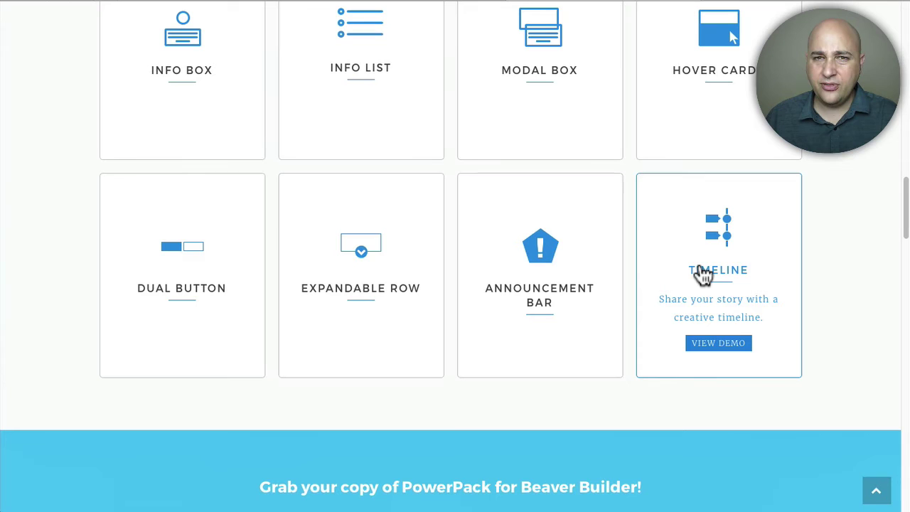
pyautogui.scroll(4, 646, 276)
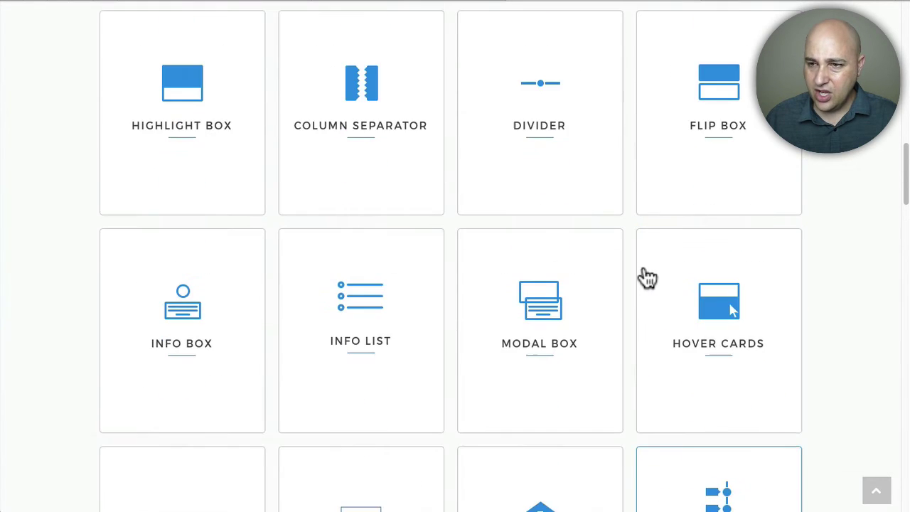
pyautogui.scroll(10, 643, 275)
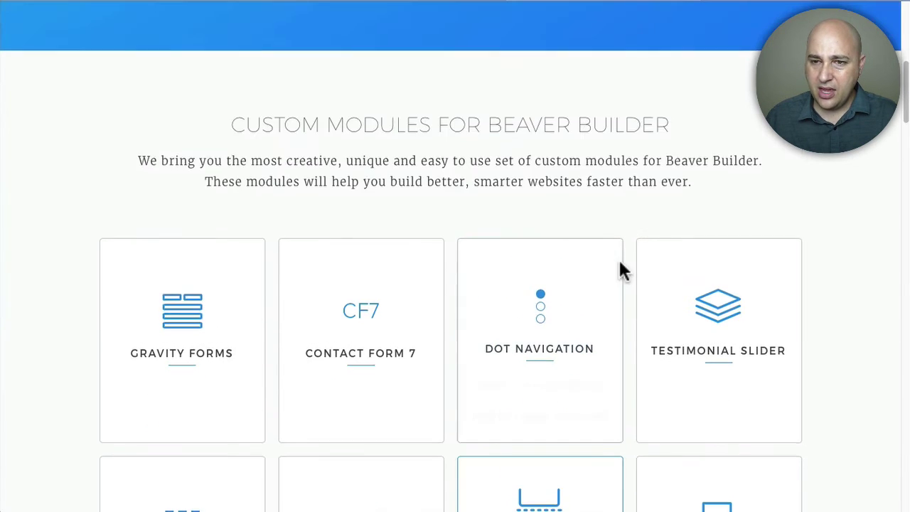
pyautogui.scroll(6, 619, 262)
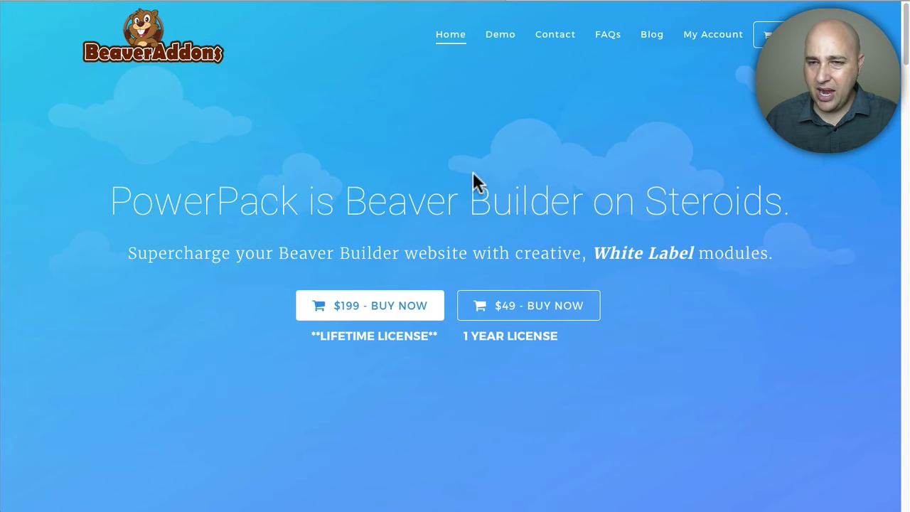
# Step: Switch to the Ultimate Addons site, browse its module list and open the Pricing Box demo
pyautogui.click(410, 5)
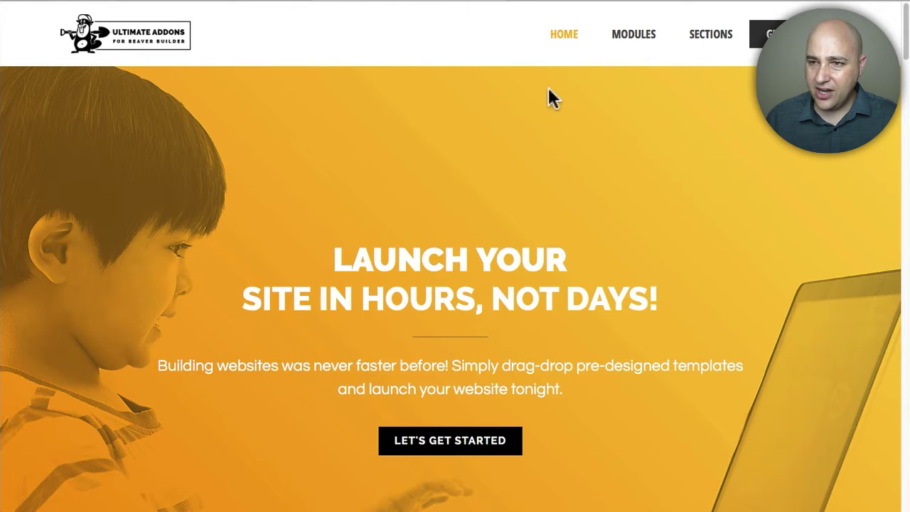
pyautogui.click(634, 42)
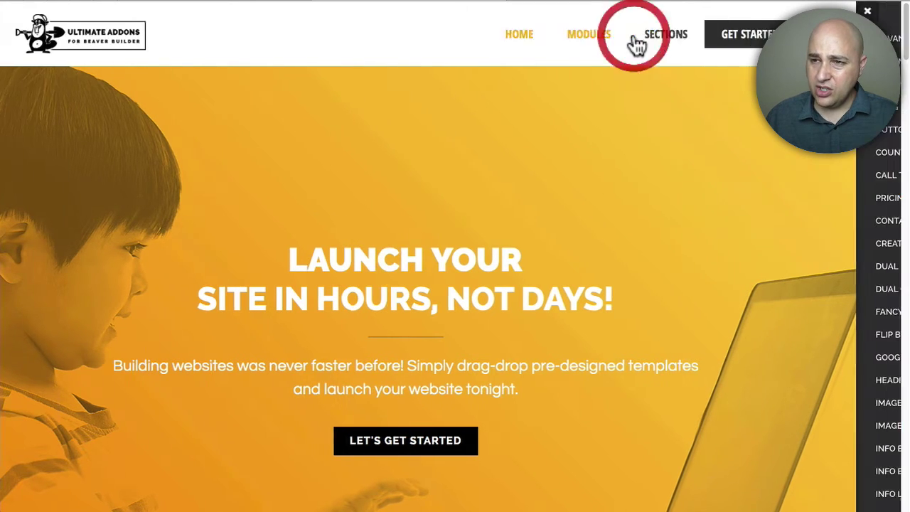
pyautogui.scroll(-4, 800, 178)
pyautogui.scroll(-3, 799, 178)
pyautogui.scroll(5, 797, 180)
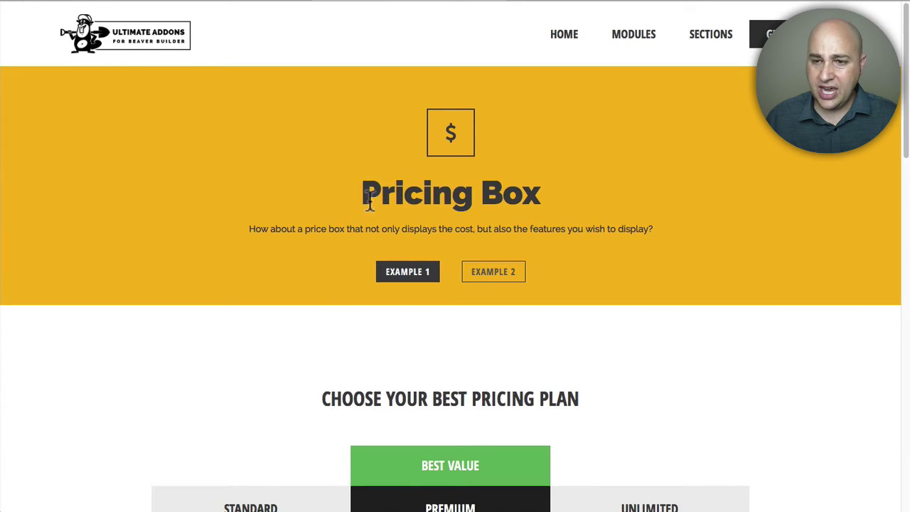
# Step: Examine the pricing plan layout in Example 1 of the Pricing Box demo
pyautogui.scroll(-3, 260, 220)
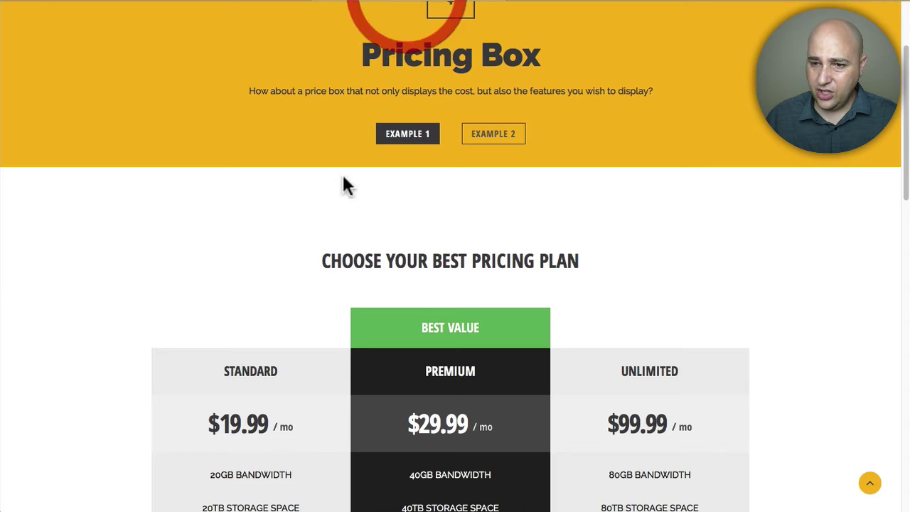
pyautogui.scroll(-4, 335, 213)
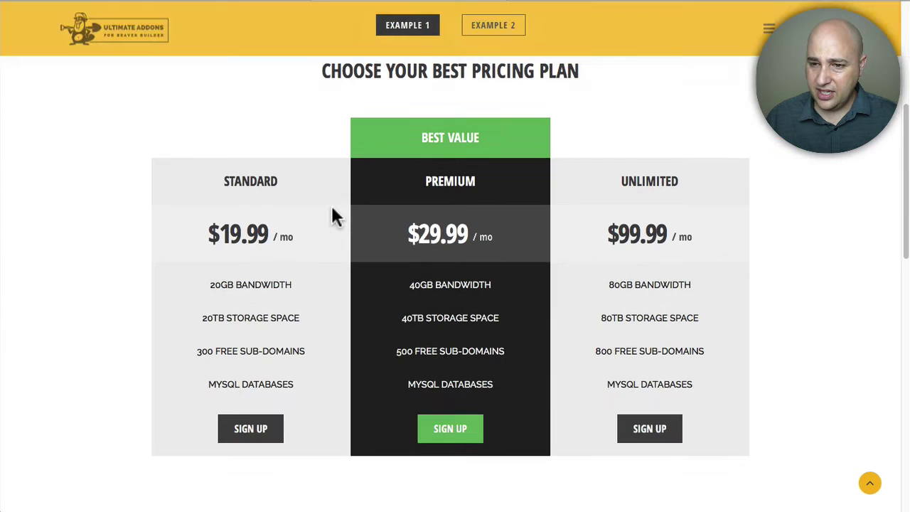
pyautogui.scroll(5, 333, 215)
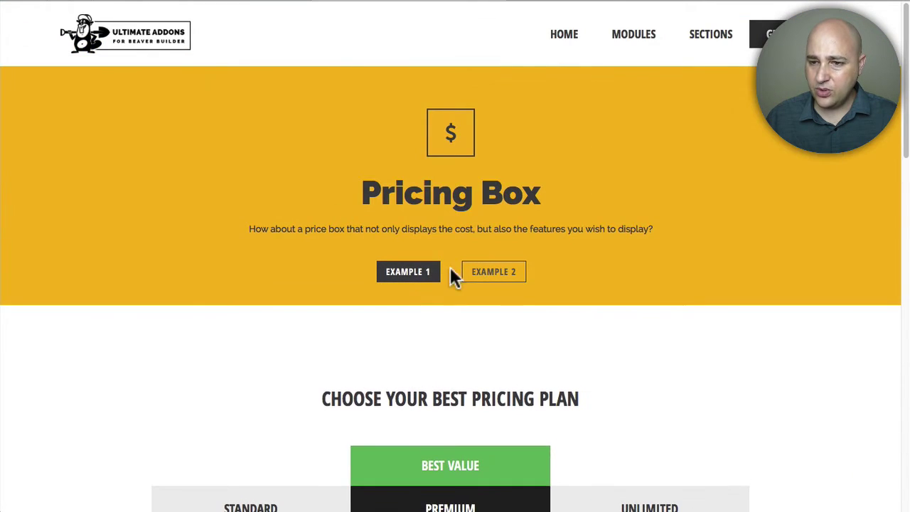
# Step: Open Example 2 of the Pricing Box demo and examine its pricing table with labelled feature rows
pyautogui.click(505, 281)
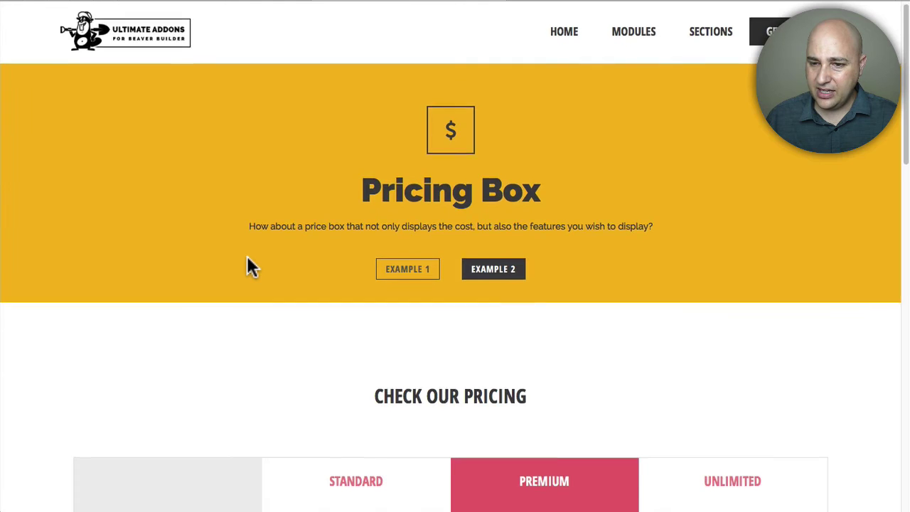
pyautogui.scroll(-6, 248, 263)
pyautogui.scroll(1, 249, 264)
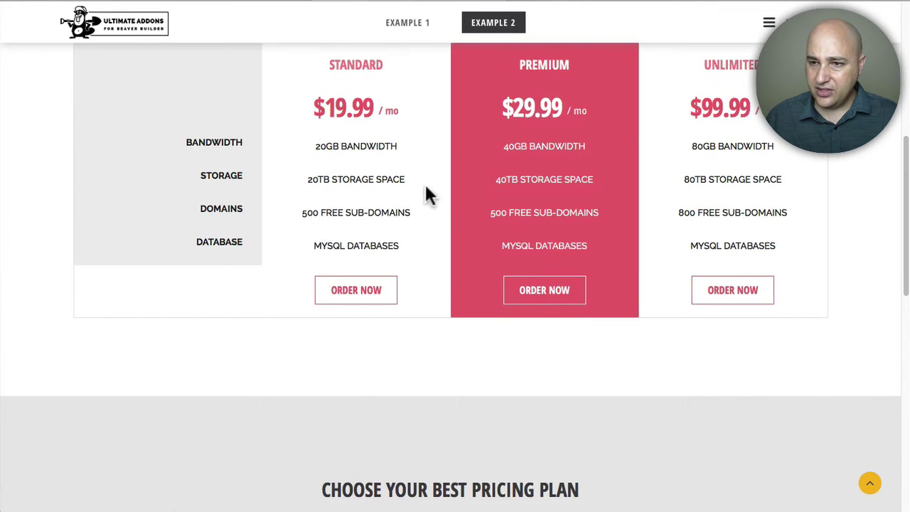
pyautogui.scroll(1, 518, 237)
pyautogui.scroll(2, 498, 242)
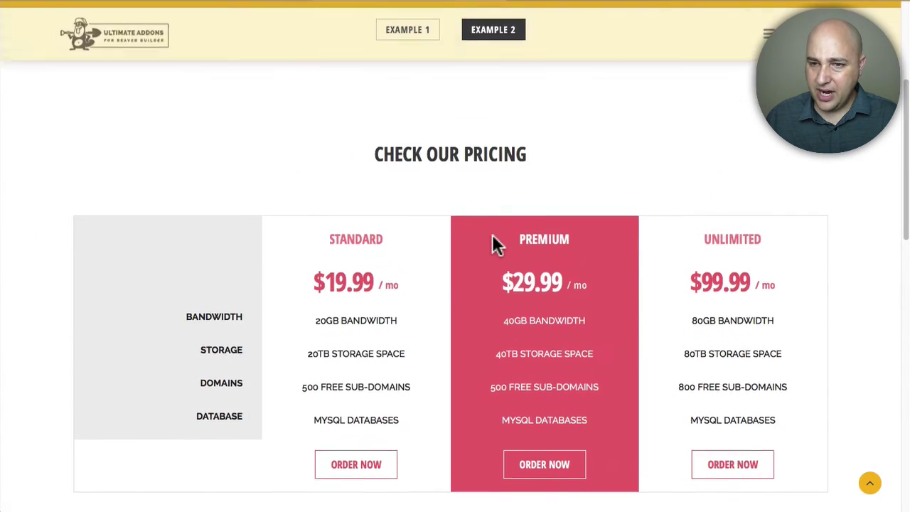
pyautogui.scroll(3, 452, 248)
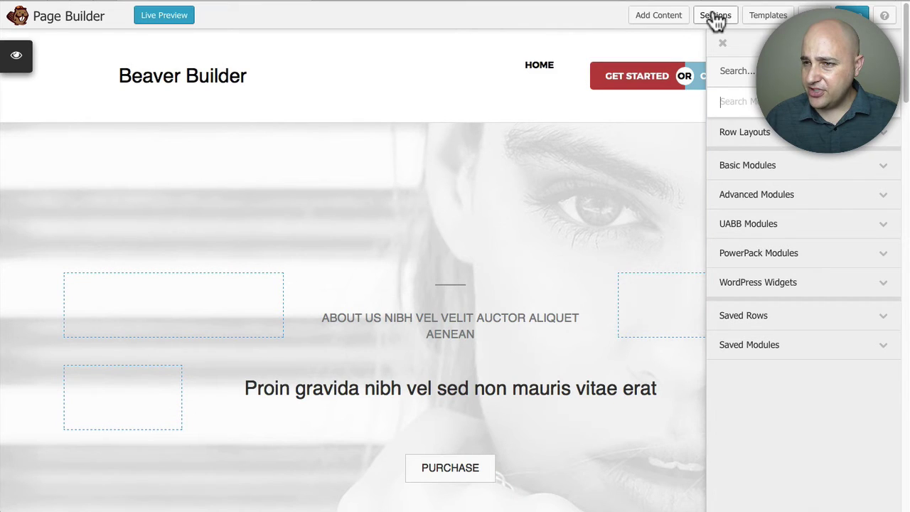
# Step: In the Beaver Builder page editor, open the prebuilt sections and browse the designs in the Content category
pyautogui.click(715, 16)
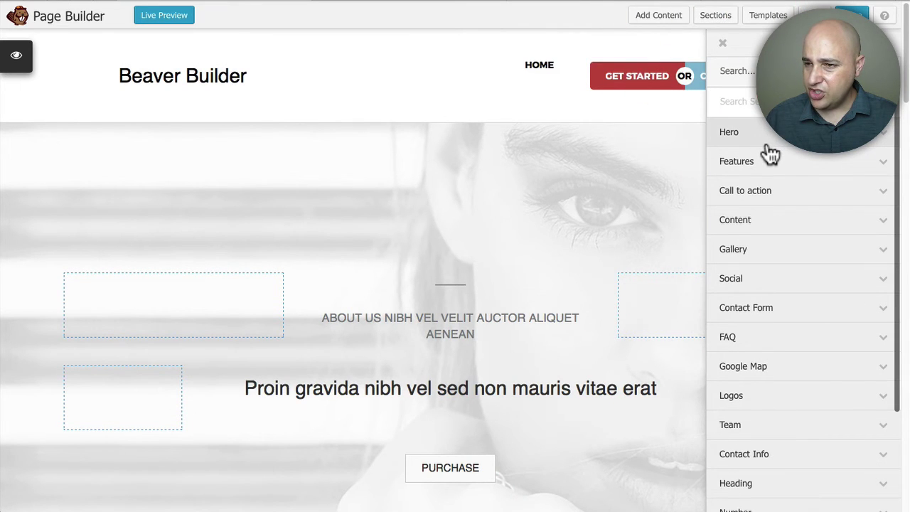
pyautogui.click(765, 226)
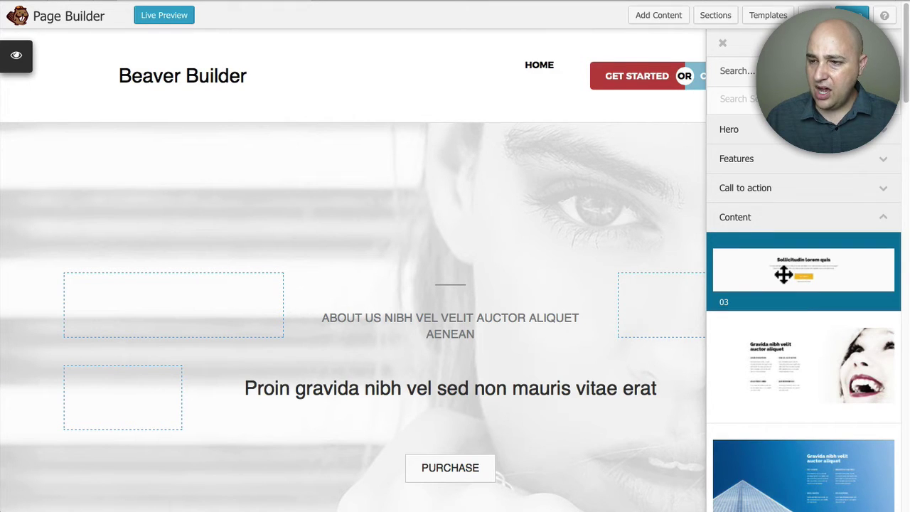
pyautogui.scroll(-4, 782, 275)
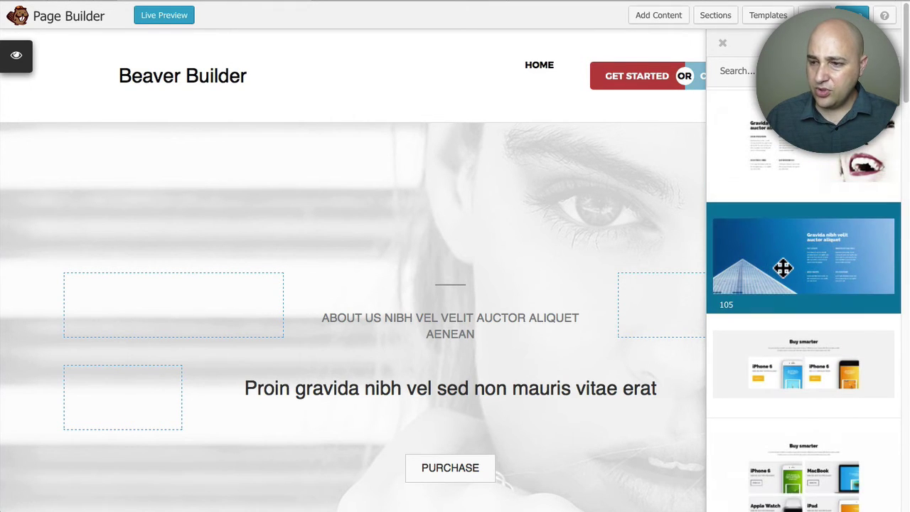
pyautogui.scroll(-2, 783, 267)
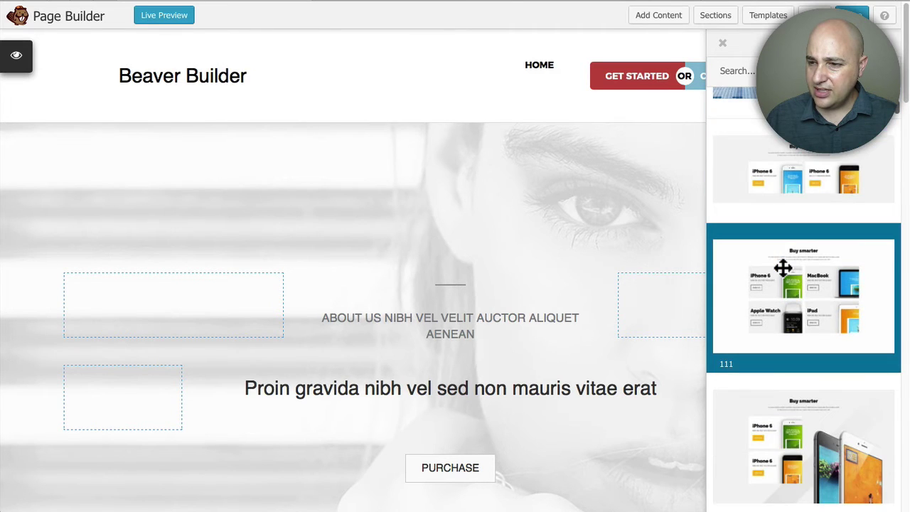
# Step: Insert a prebuilt Buy smarter product section from the Content category at the start of the page content and review its layout
pyautogui.moveTo(793, 279); pyautogui.dragTo(457, 147)
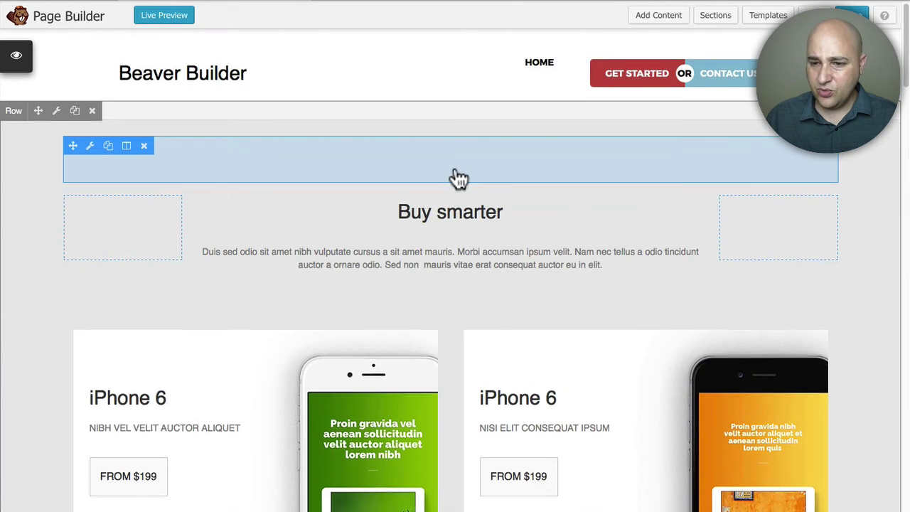
pyautogui.scroll(-3, 459, 176)
pyautogui.scroll(3, 447, 198)
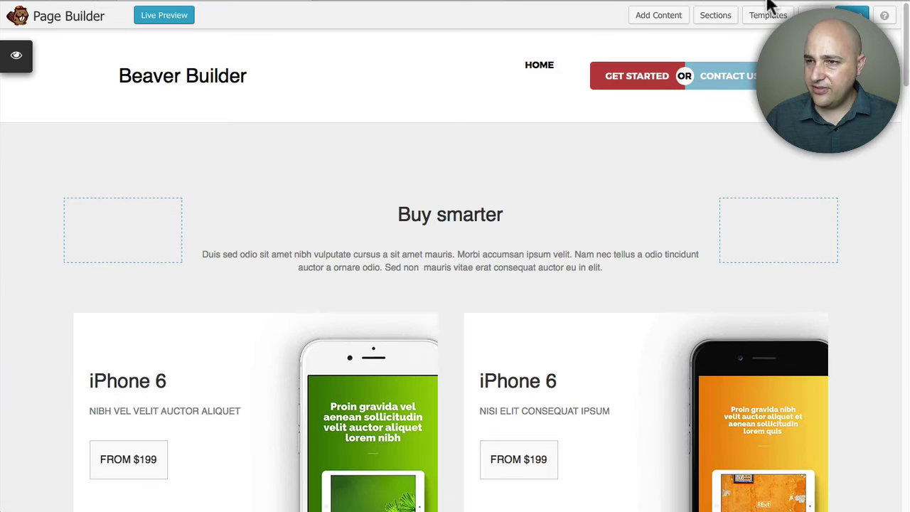
# Step: Reopen the prebuilt sections, collapse the Content category and review the full list of section categories
pyautogui.click(711, 15)
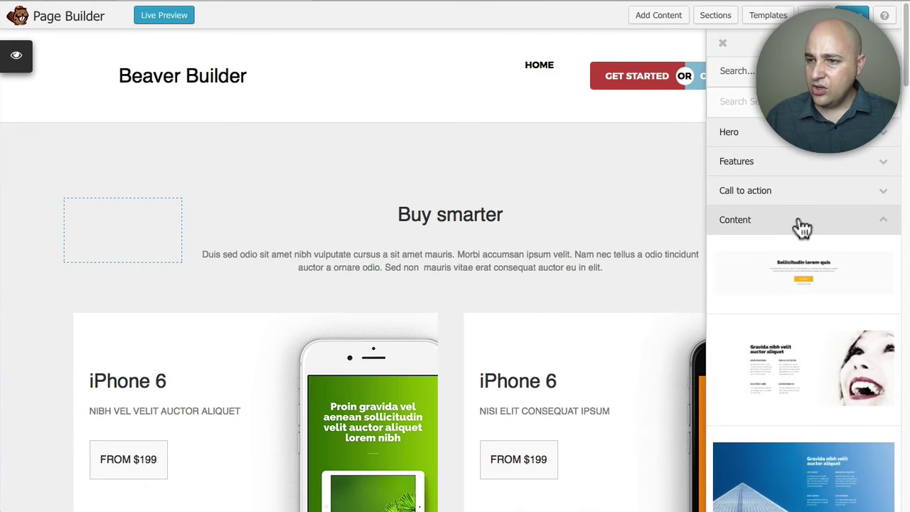
pyautogui.click(797, 225)
pyautogui.scroll(-2, 802, 227)
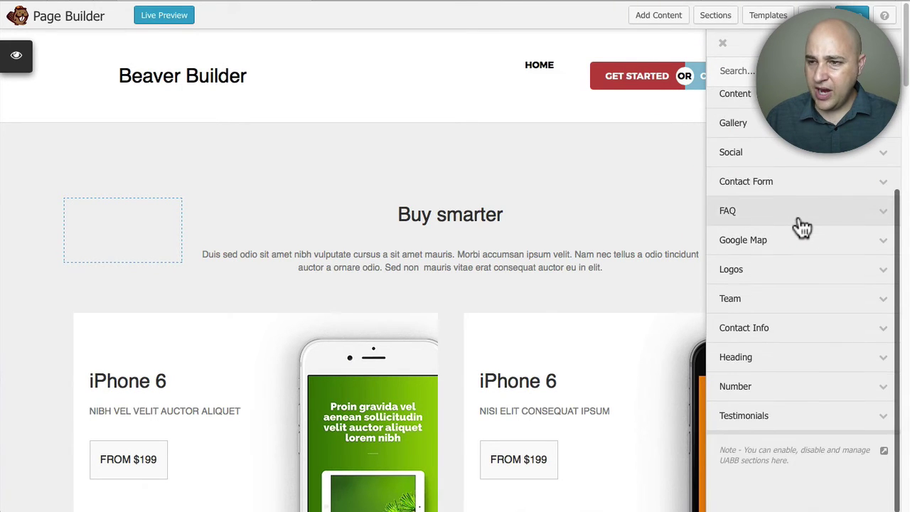
pyautogui.scroll(2, 802, 227)
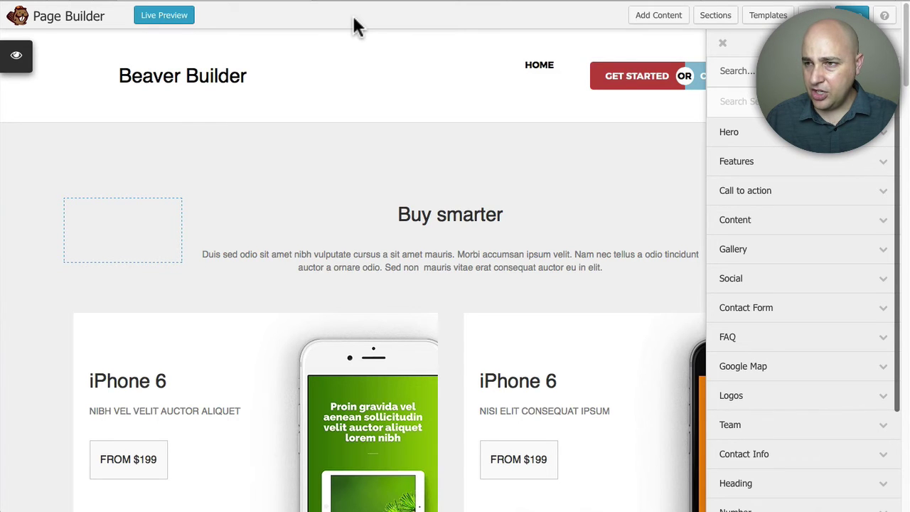
pyautogui.moveTo(479, 168)
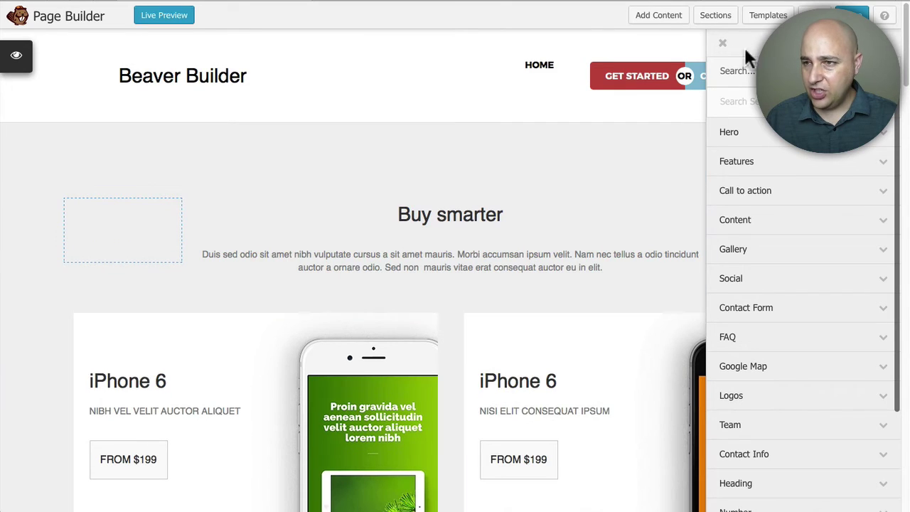
# Step: Browse the General category of the layout templates, then close the template library without applying one
pyautogui.click(767, 15)
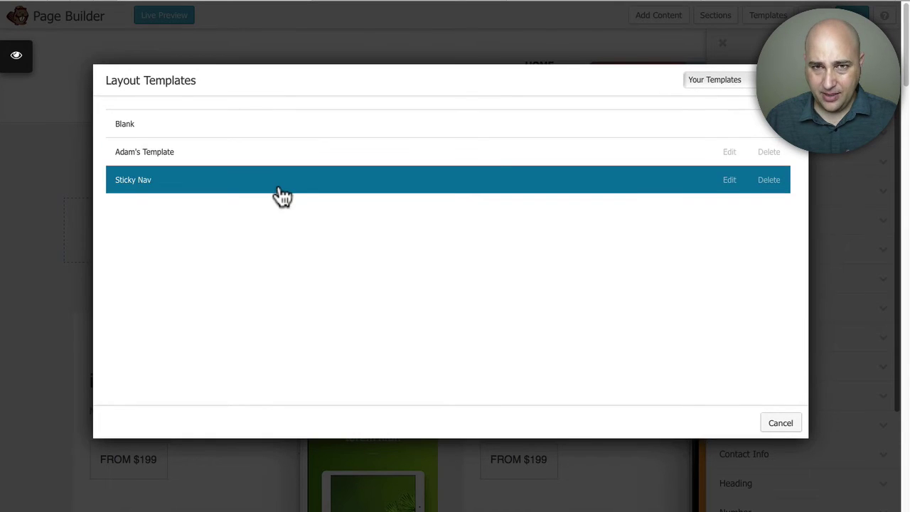
pyautogui.click(732, 79)
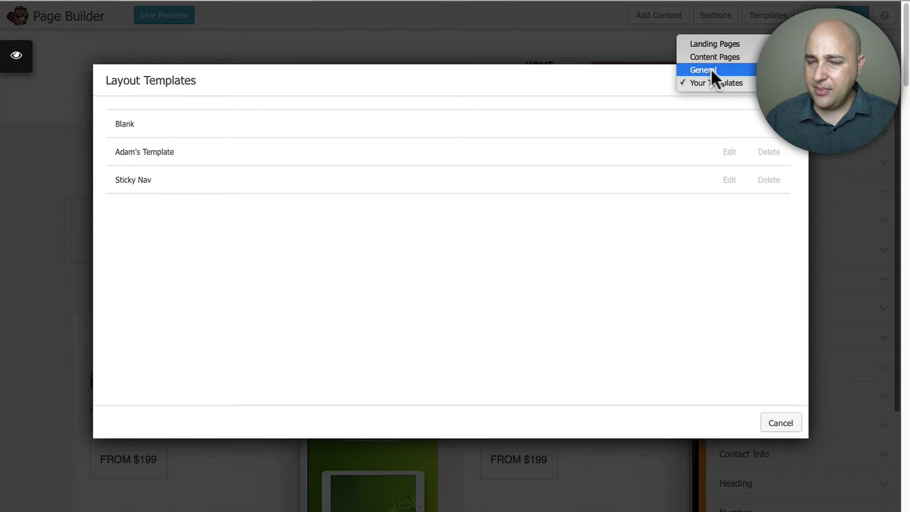
pyautogui.click(711, 68)
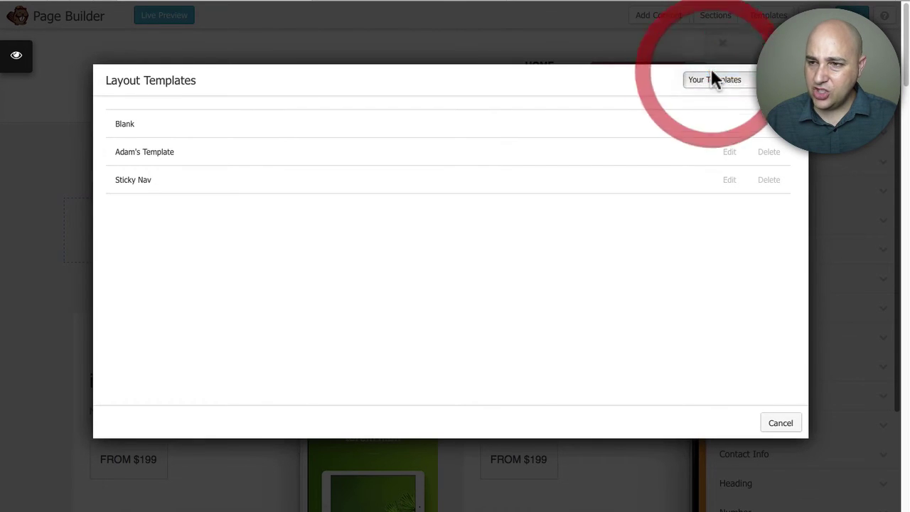
pyautogui.scroll(-5, 558, 167)
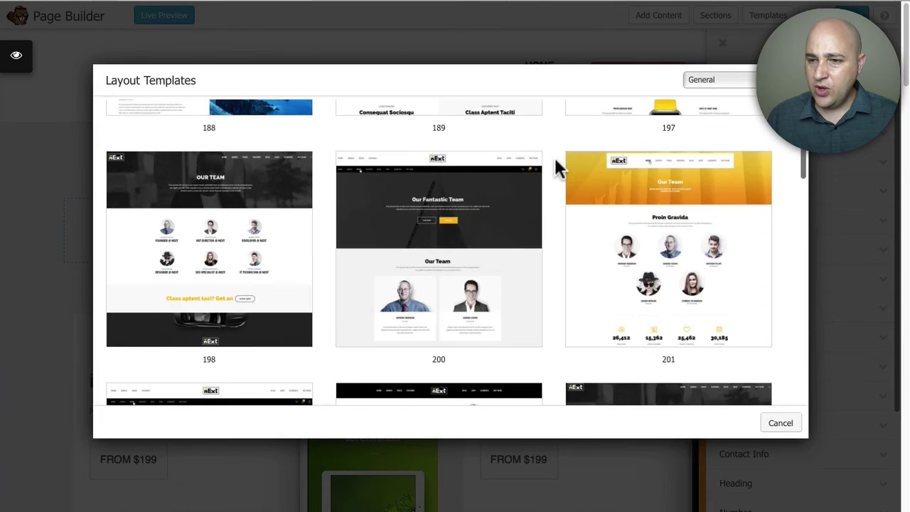
pyautogui.scroll(-15, 558, 168)
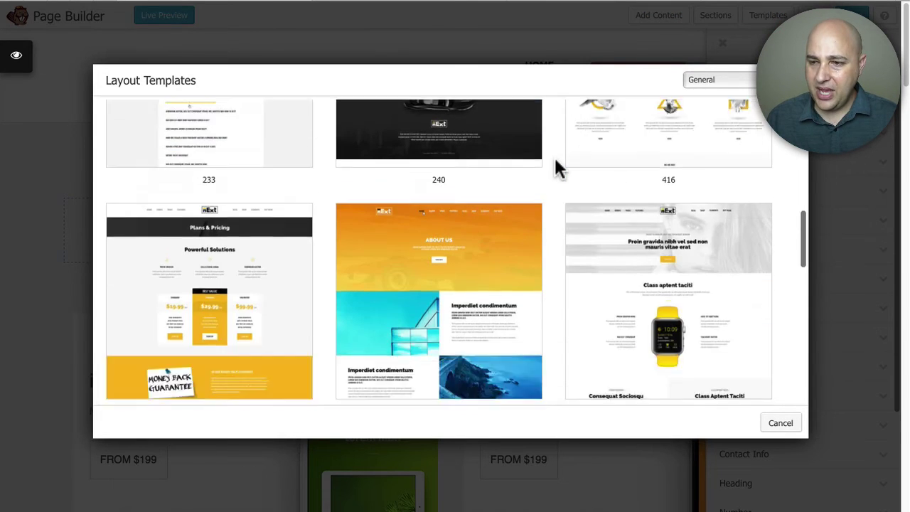
pyautogui.scroll(-5, 558, 169)
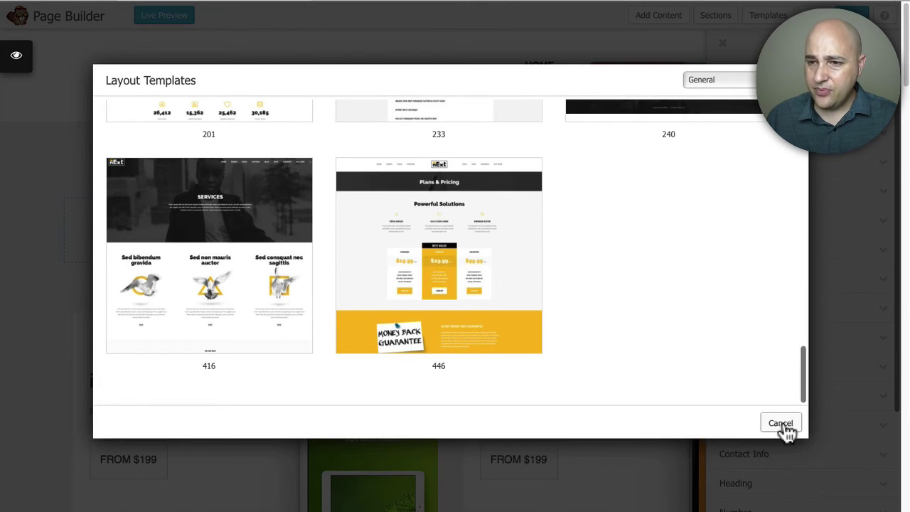
pyautogui.scroll(8, 666, 302)
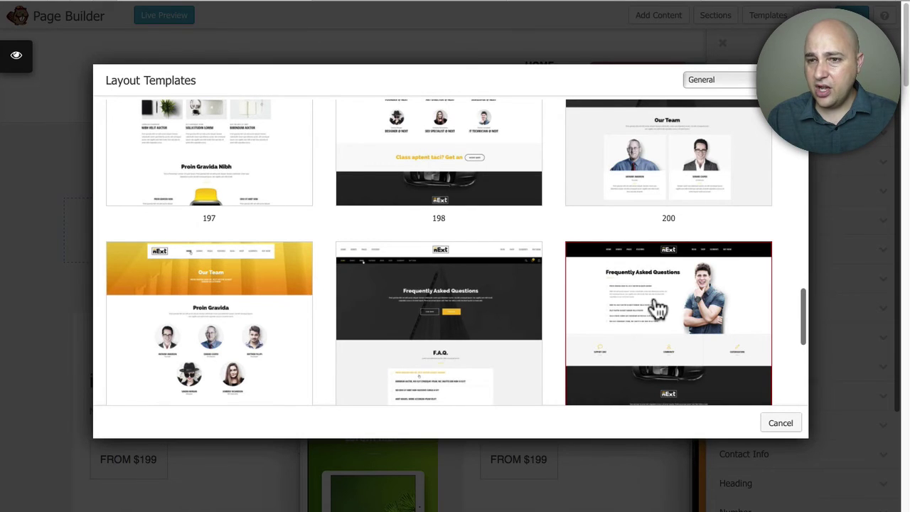
pyautogui.click(780, 422)
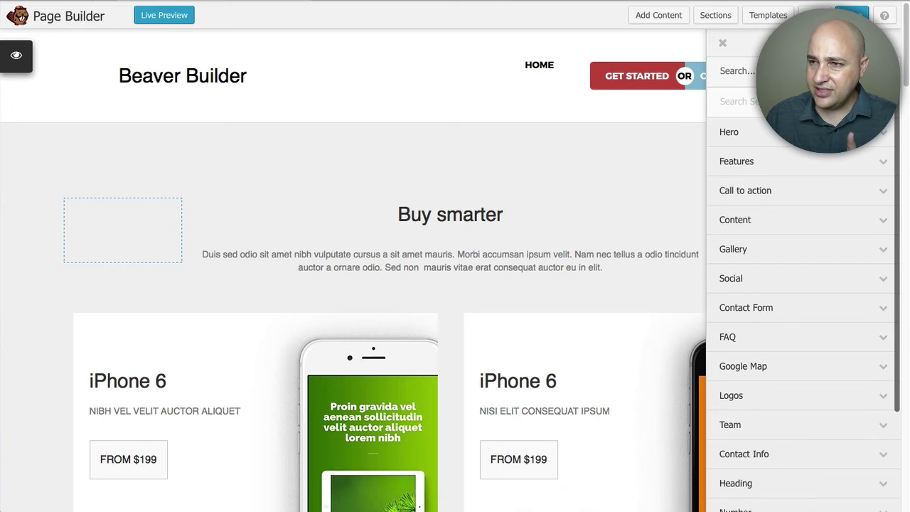
# Step: Examine the global styling, general colour and button colour options in the UABB global settings, then close them without saving
pyautogui.click(814, 15)
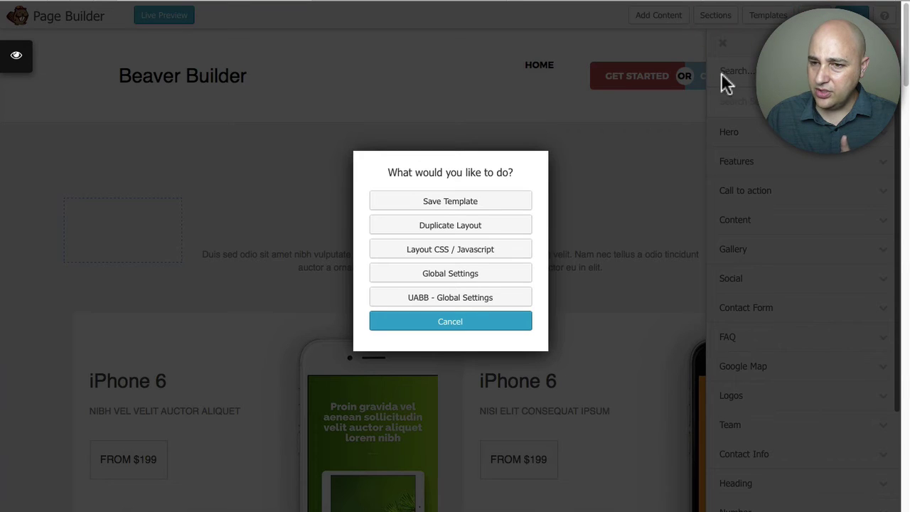
pyautogui.click(450, 298)
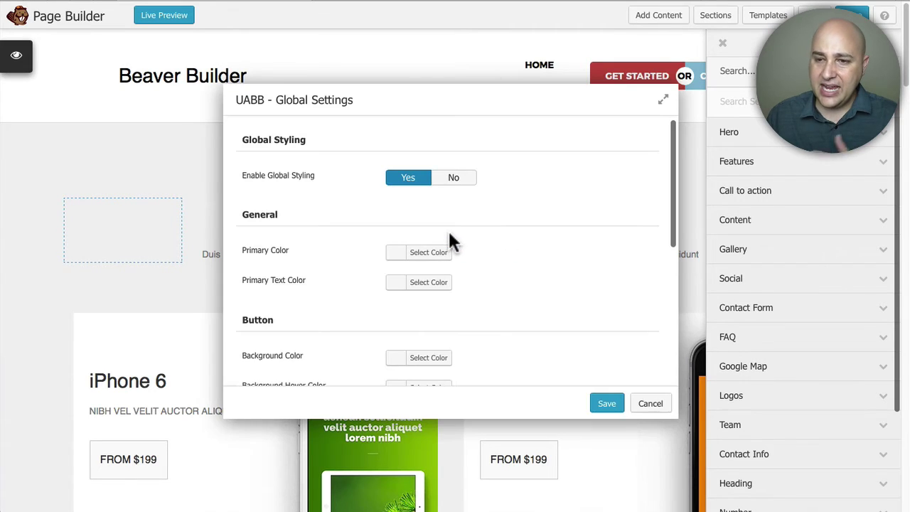
pyautogui.scroll(-2, 499, 225)
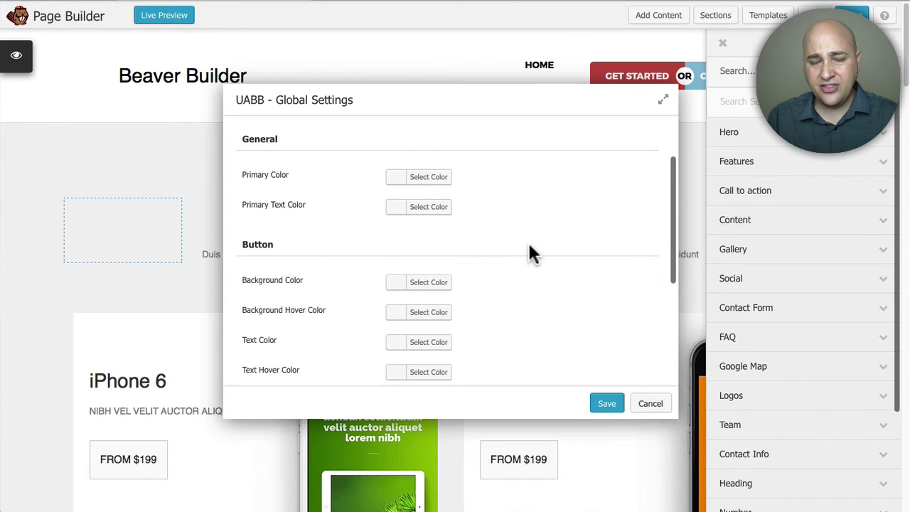
pyautogui.click(650, 403)
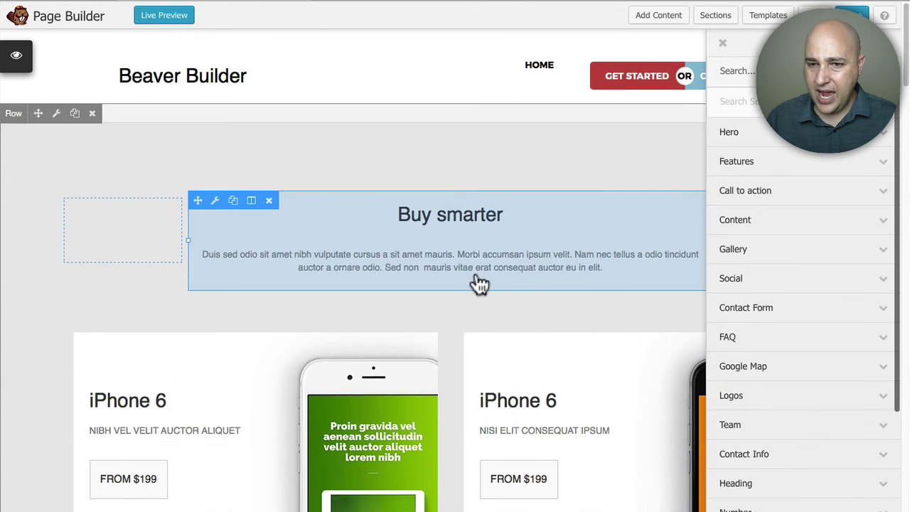
# Step: Open the content modules list and look through the modules in the PowerPack Modules group
pyautogui.scroll(-1, 462, 266)
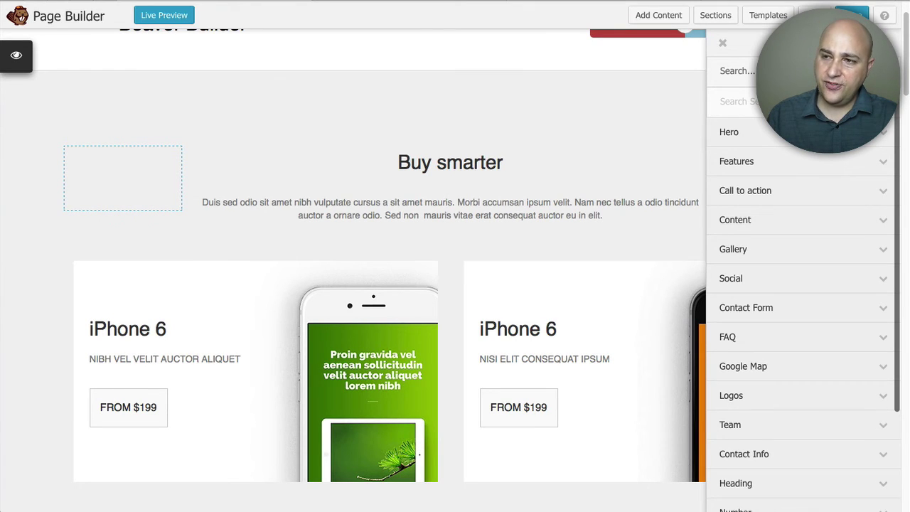
pyautogui.click(660, 17)
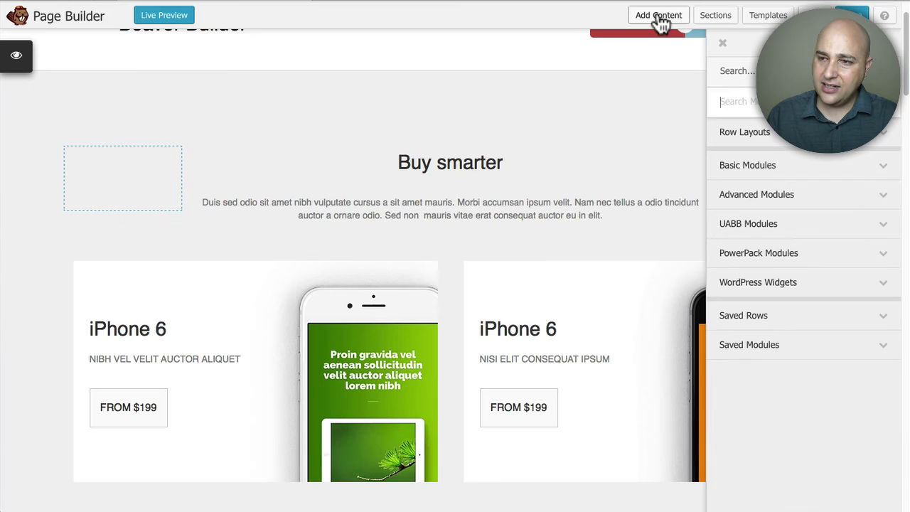
pyautogui.click(755, 258)
pyautogui.scroll(-5, 753, 254)
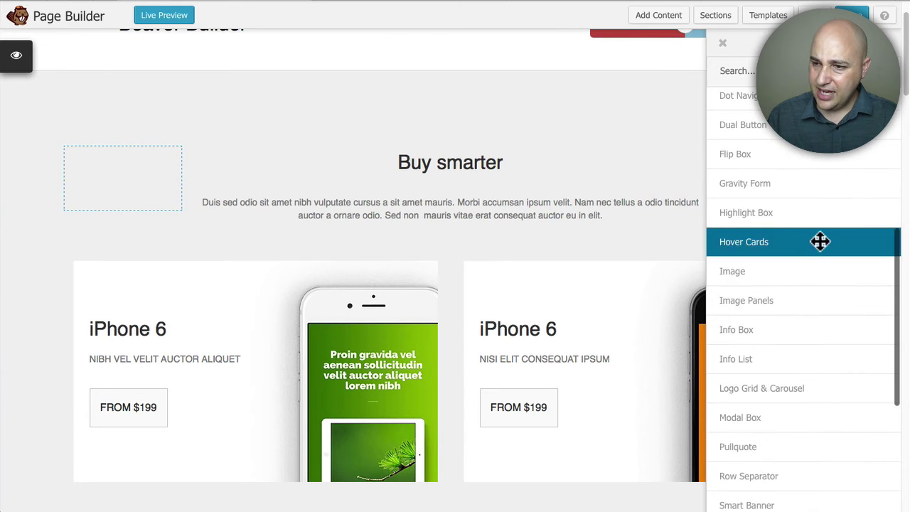
pyautogui.scroll(5, 737, 224)
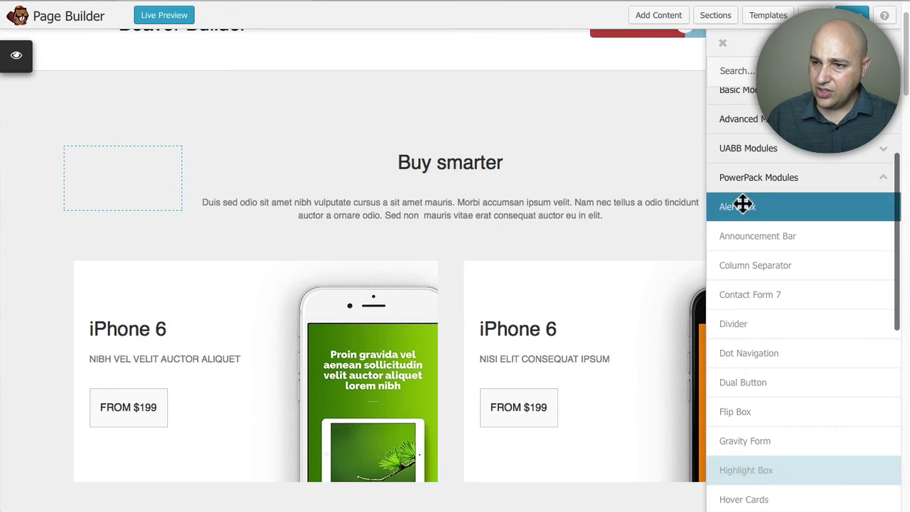
# Step: Expand the UABB Modules group, look through its modules and collapse it again
pyautogui.click(766, 149)
pyautogui.scroll(-5, 767, 184)
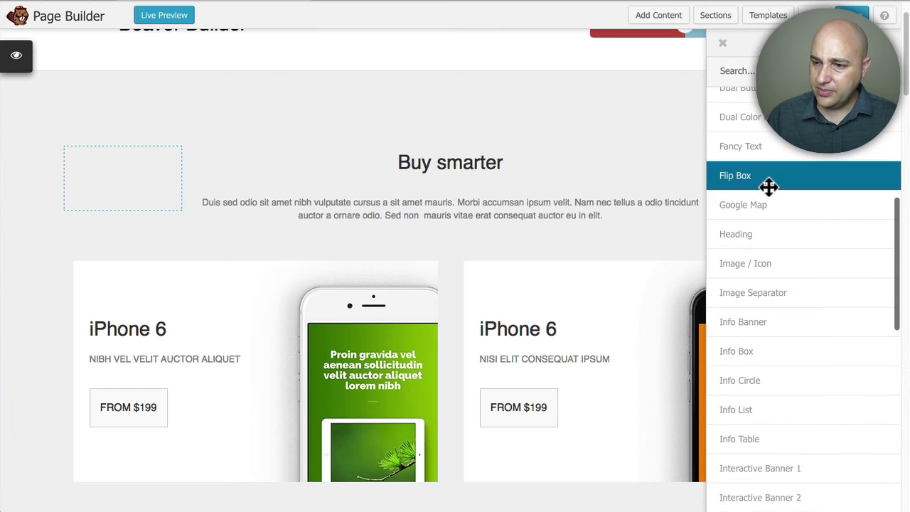
pyautogui.scroll(5, 767, 186)
pyautogui.click(758, 231)
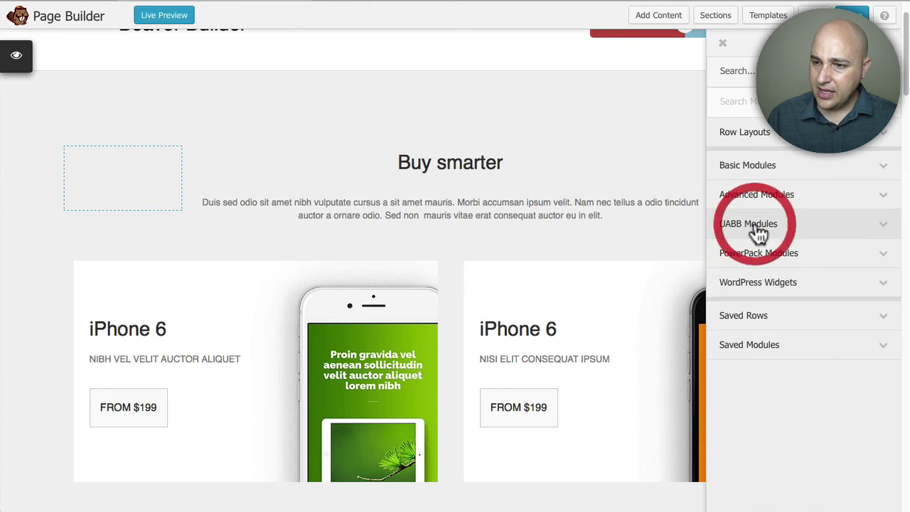